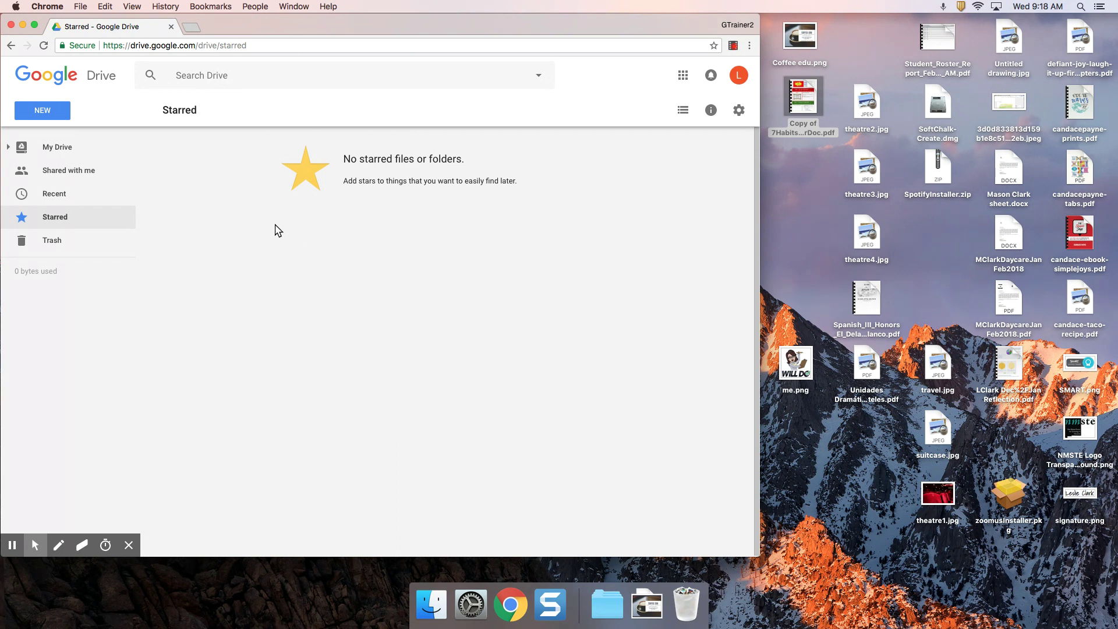
- Browse the My Drive, Shared with me, Recent, Starred and Trash sections of Drive in turn
left_click(64, 148)
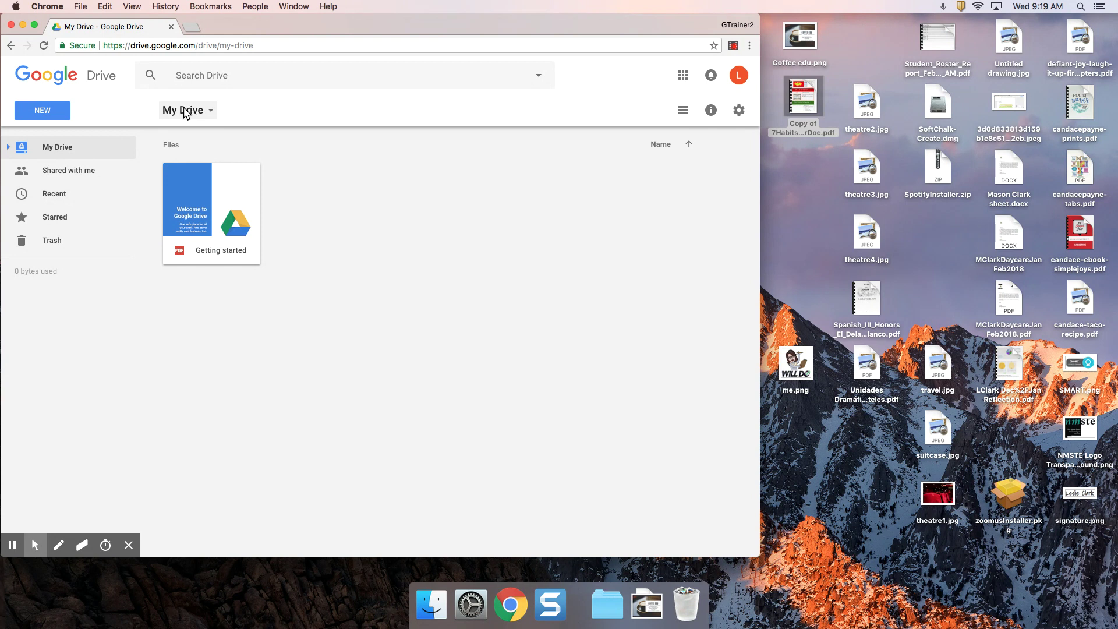
left_click(8, 149)
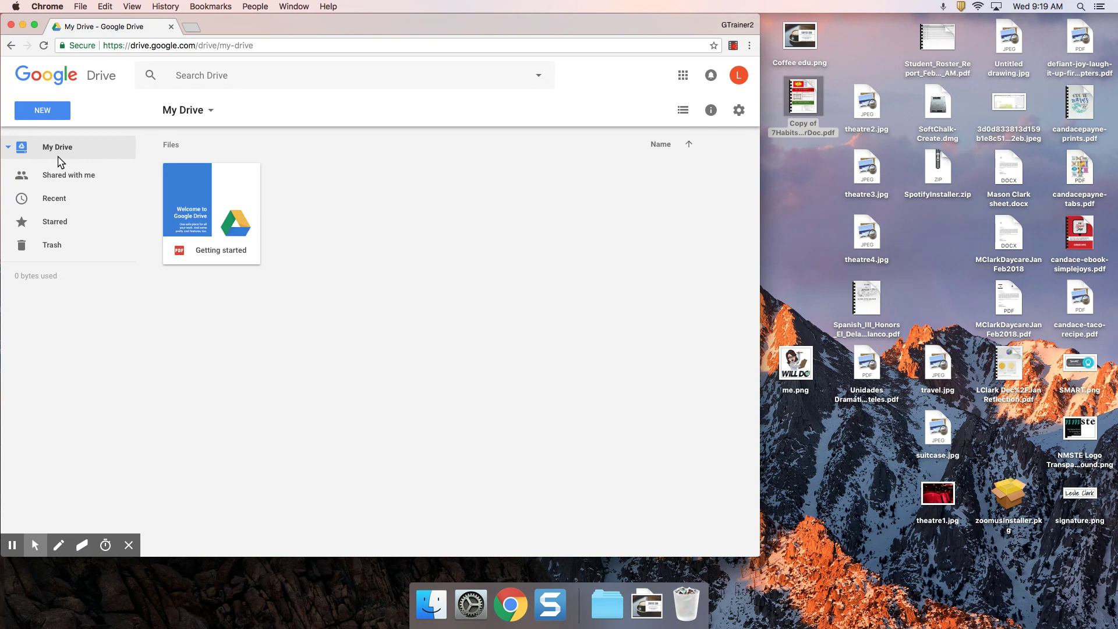
left_click(8, 147)
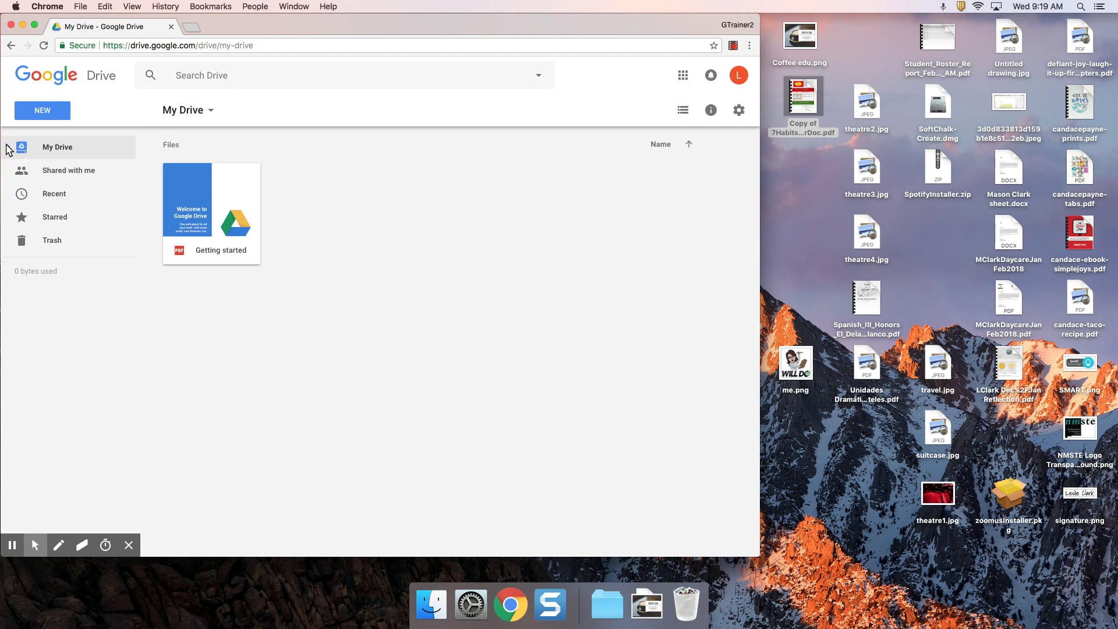
left_click(58, 177)
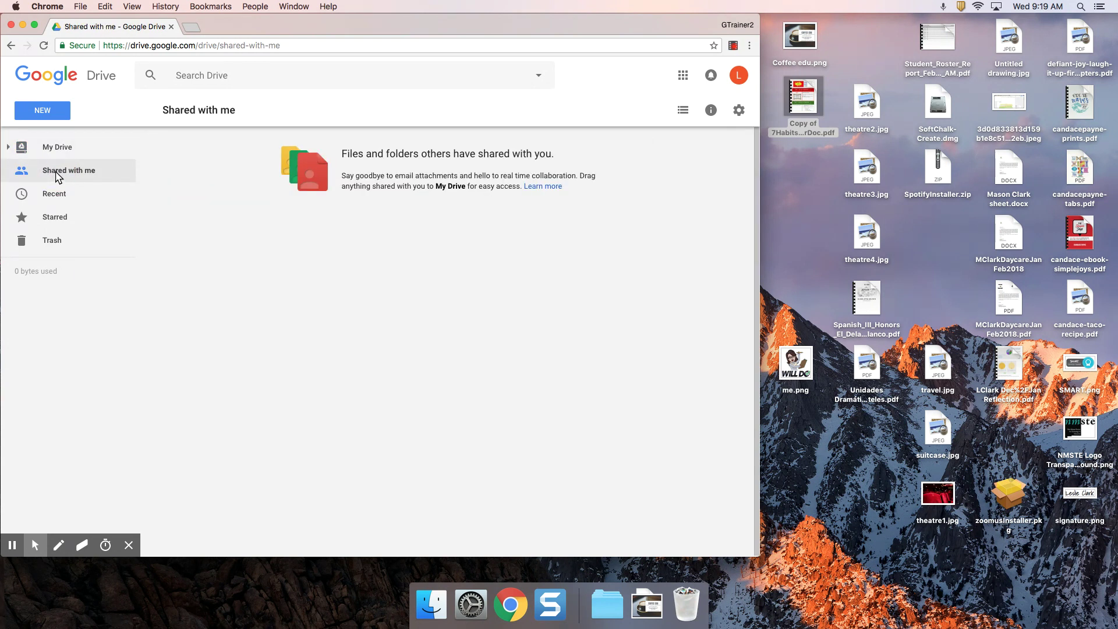
left_click(53, 197)
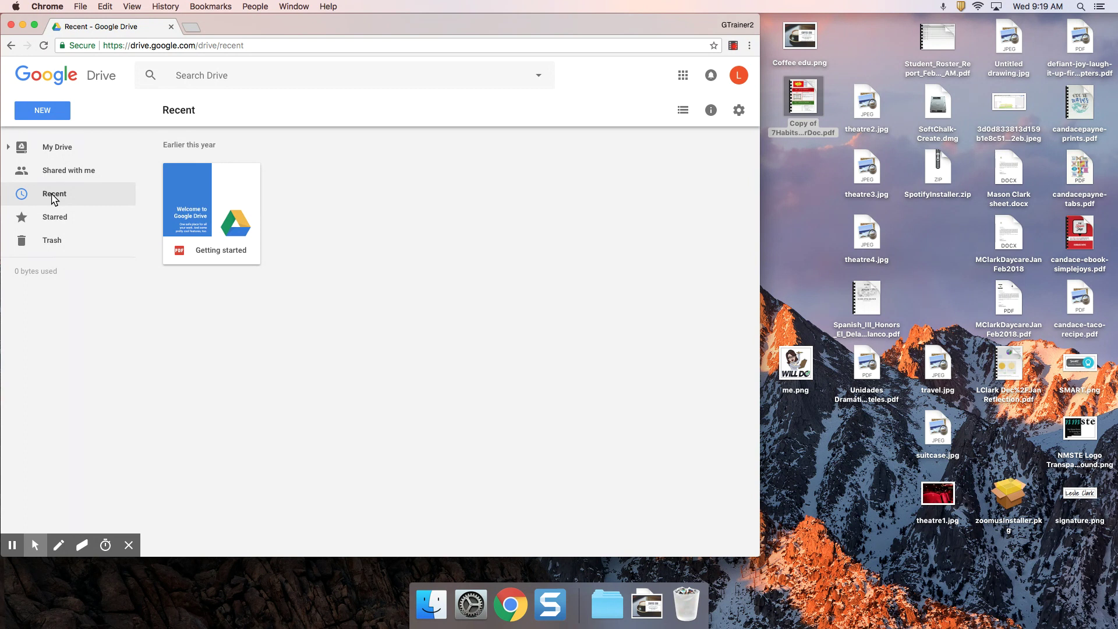
left_click(56, 219)
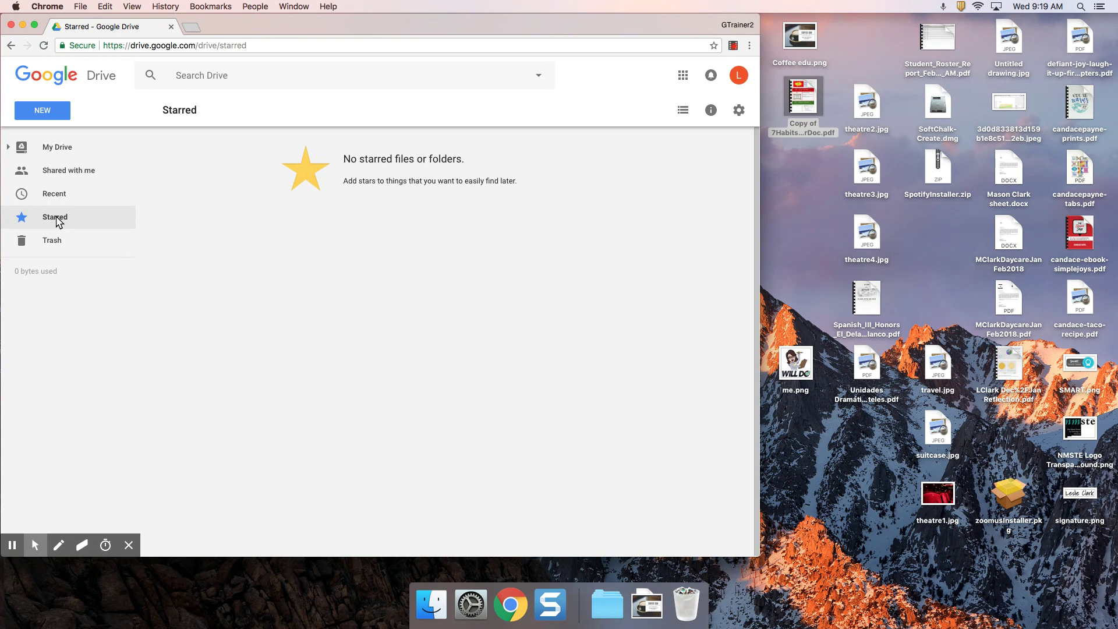
left_click(52, 241)
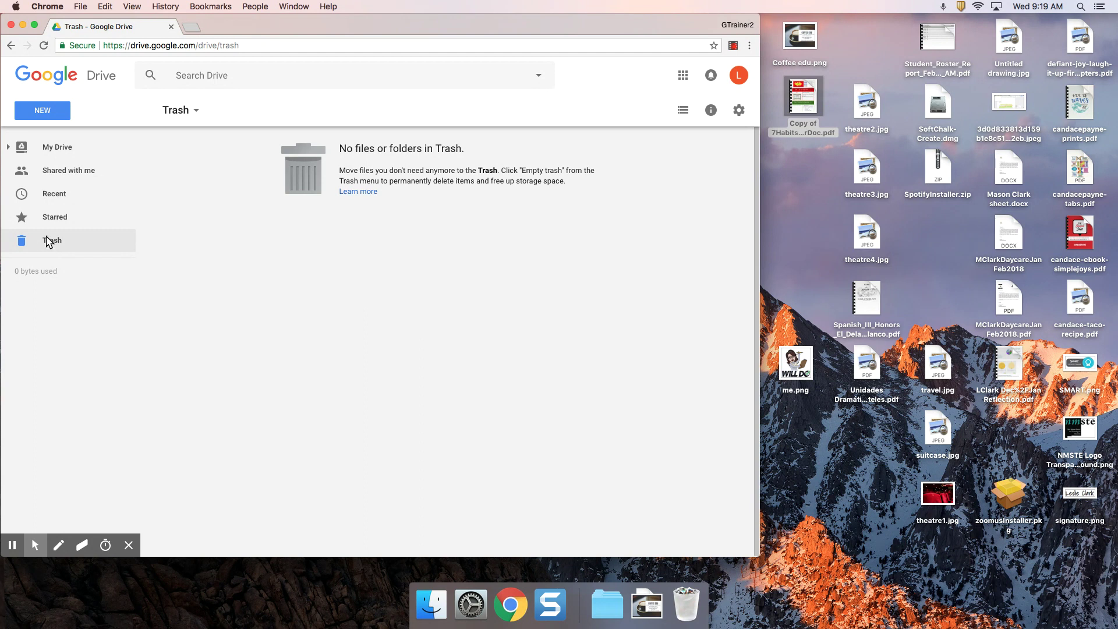
- Create a new Google Docs document and name it "Practice File"
mouse_move(58, 272)
left_click(44, 115)
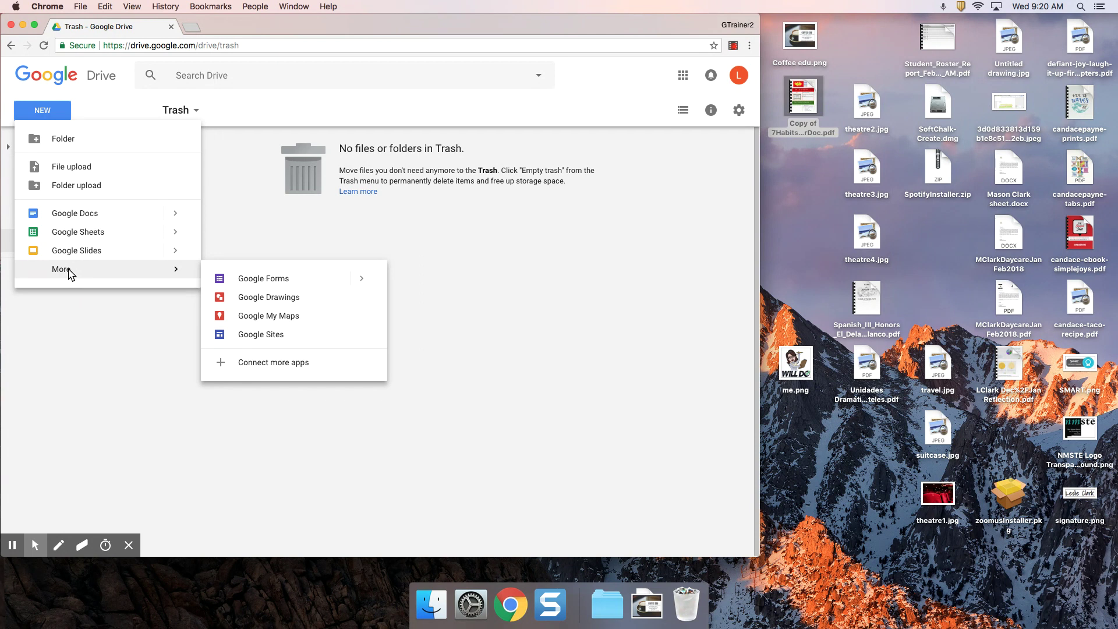
left_click(80, 214)
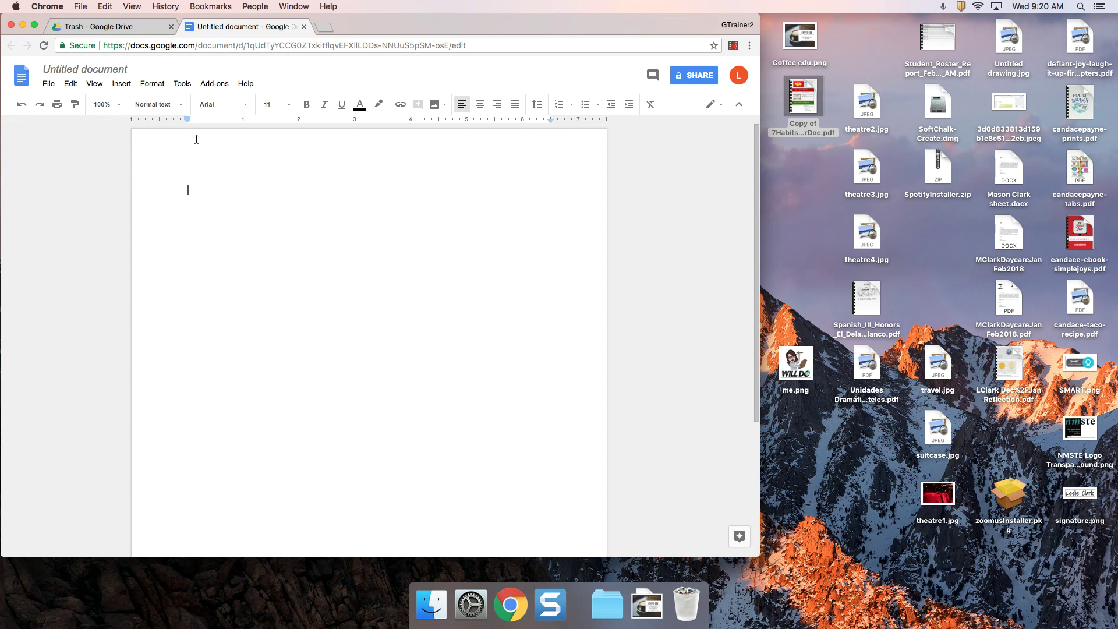
left_click(64, 68)
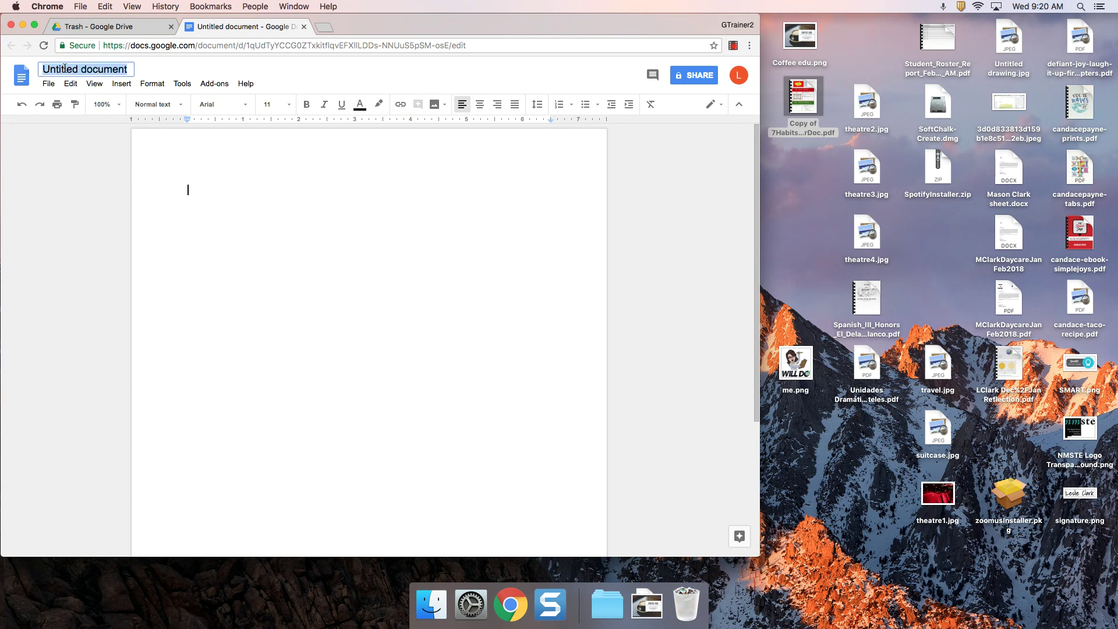
type("Practic")
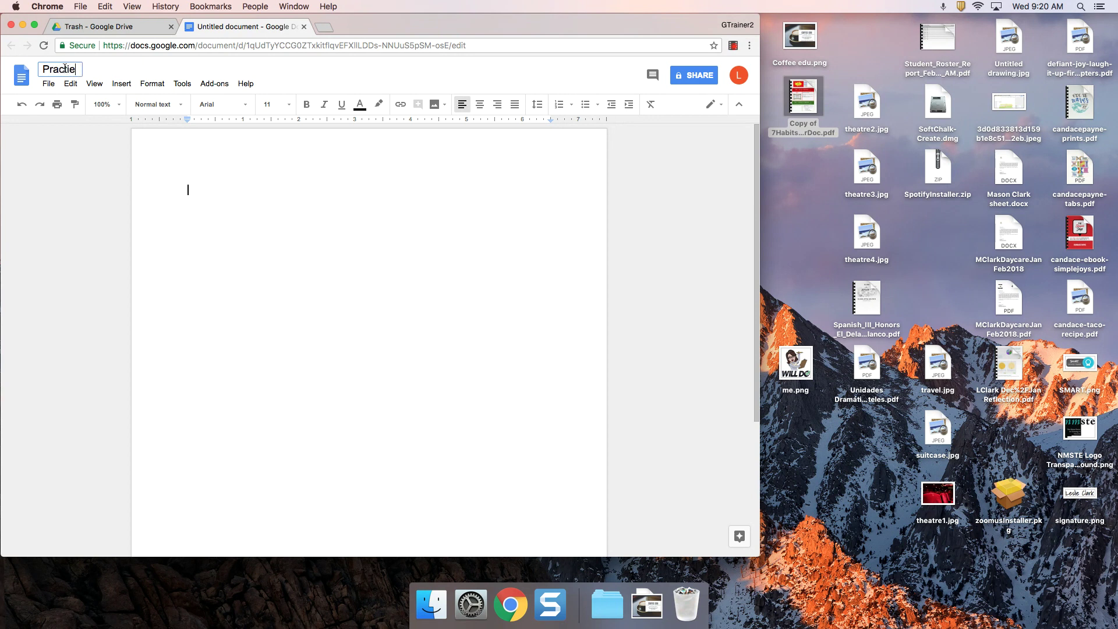
type("e File")
- Write "Type my document." in the document body and return to My Drive
left_click(303, 212)
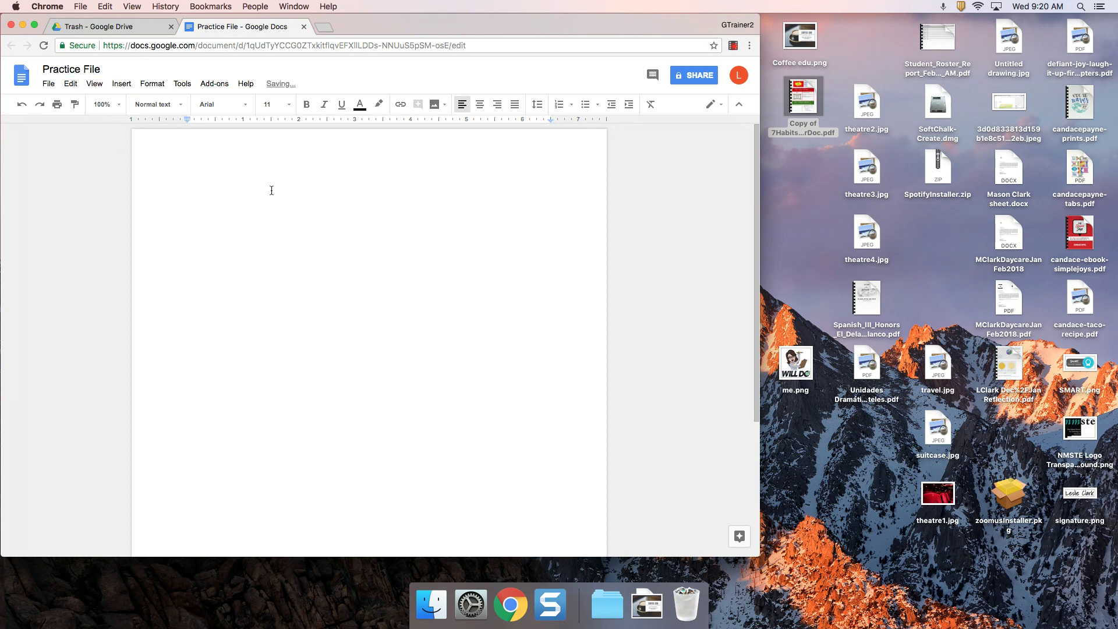
type("Type my document.")
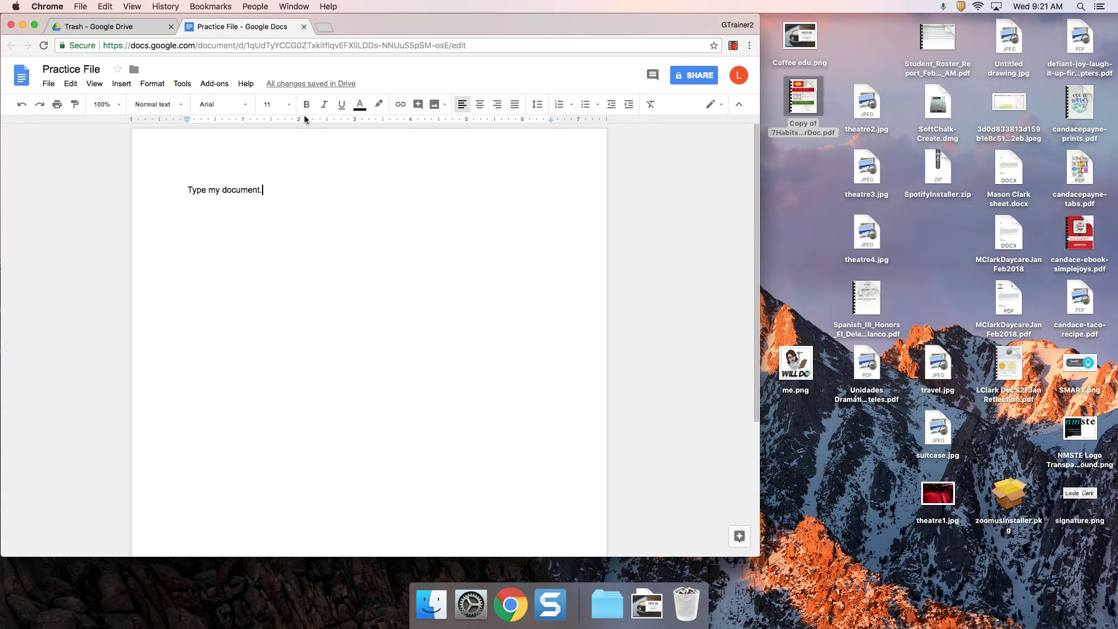
left_click(110, 27)
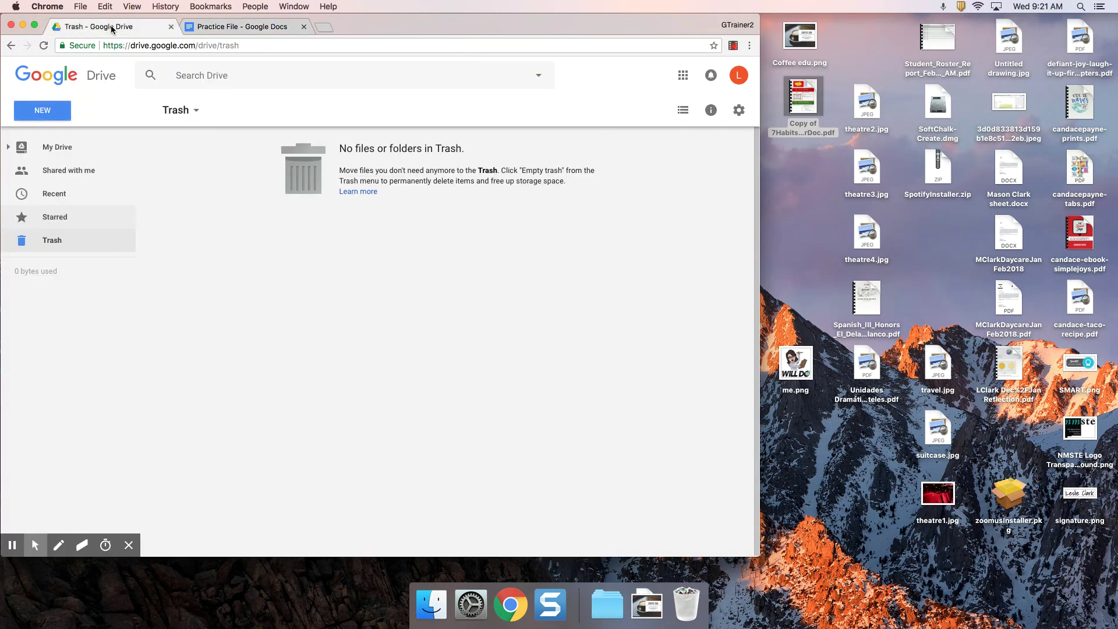
left_click(58, 149)
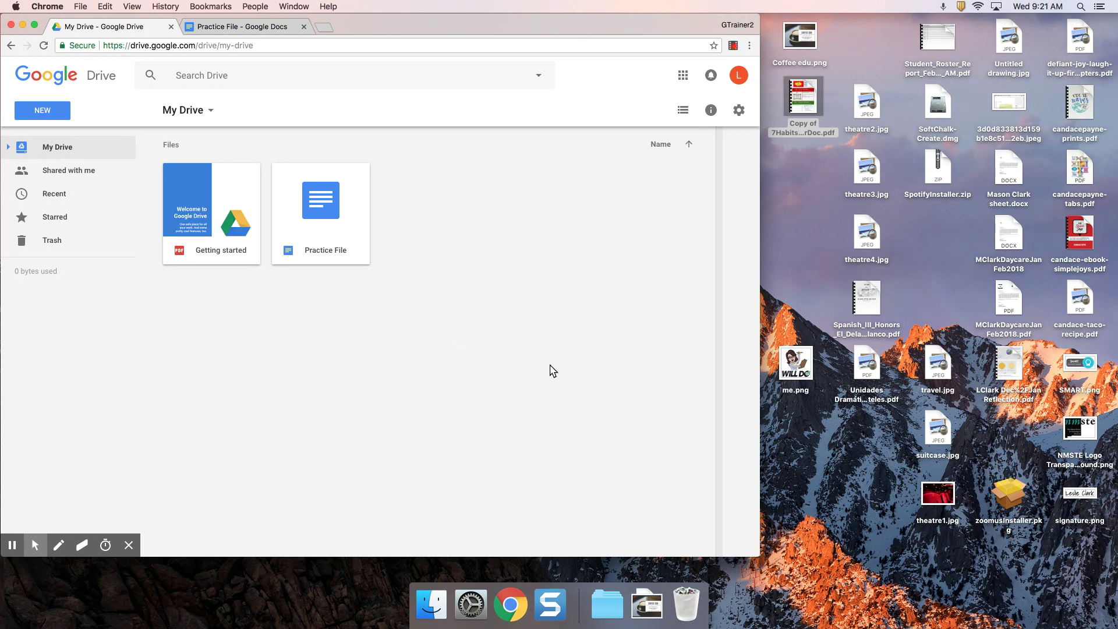
left_click(734, 46)
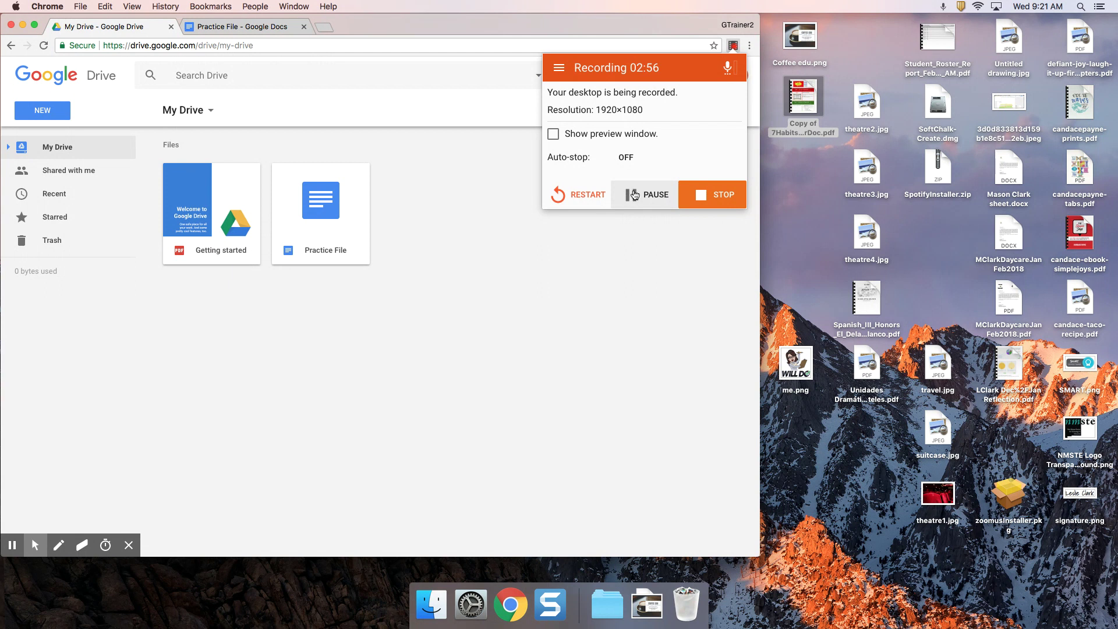
left_click(516, 180)
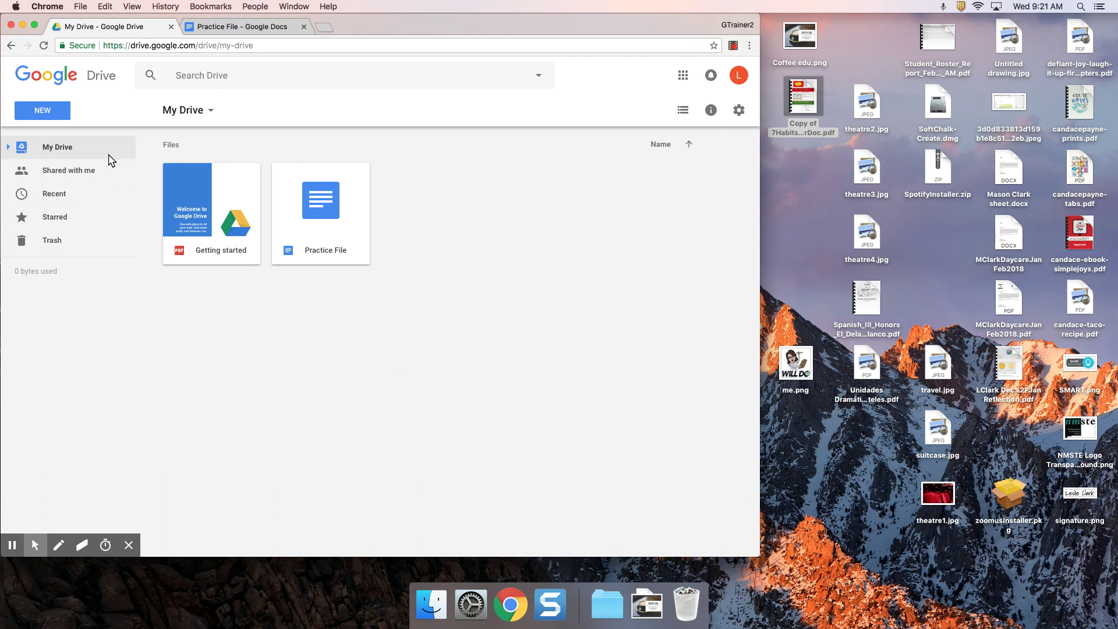
- Create a new folder named "Practice Folder" in My Drive
left_click(44, 110)
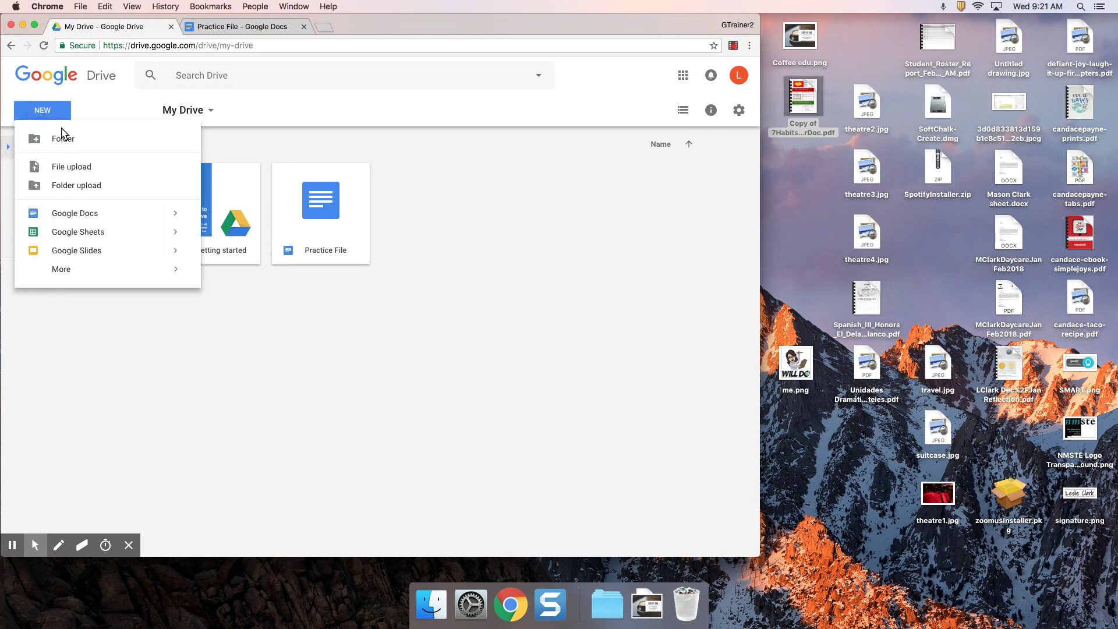
left_click(58, 138)
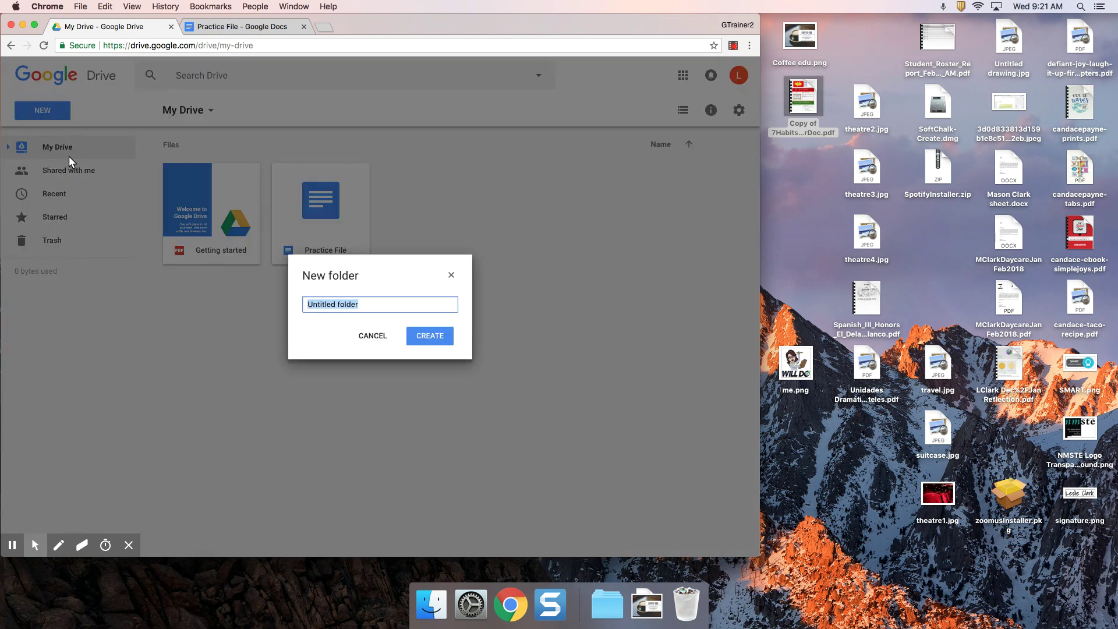
type("Practice Folder")
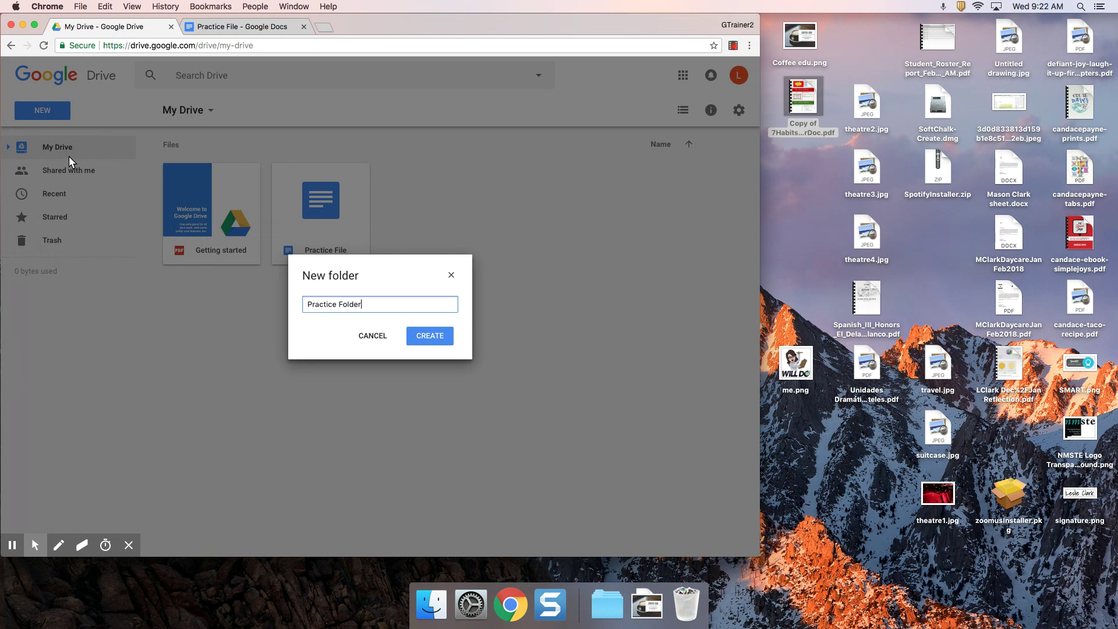
key("Return")
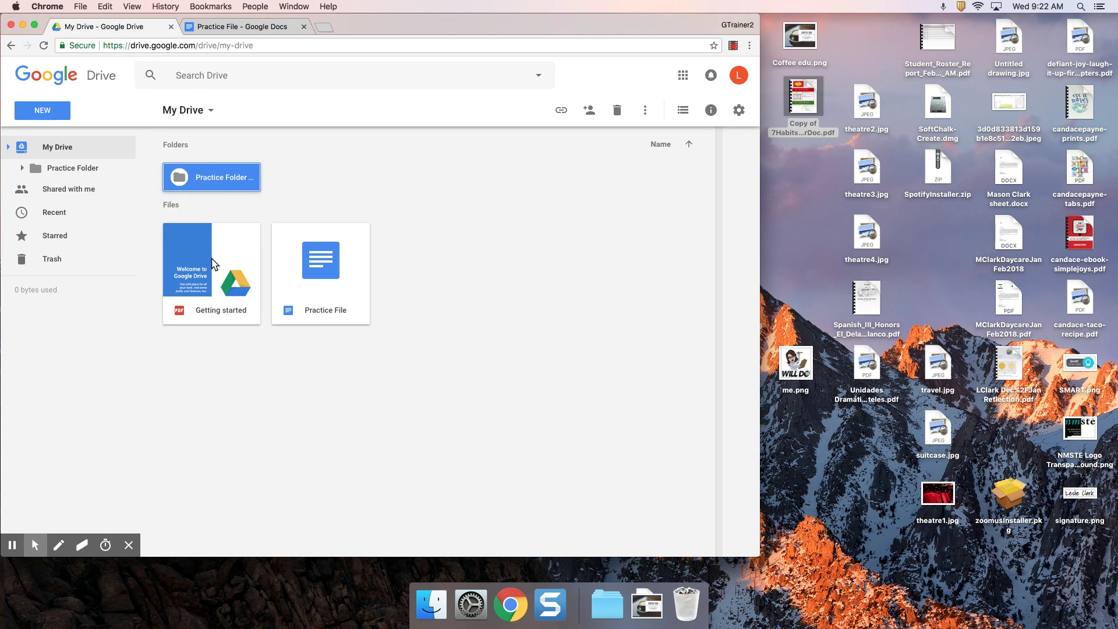
- Move the Getting started PDF and the Practice File document from My Drive into Practice Folder
left_click_drag(212, 267, 201, 177)
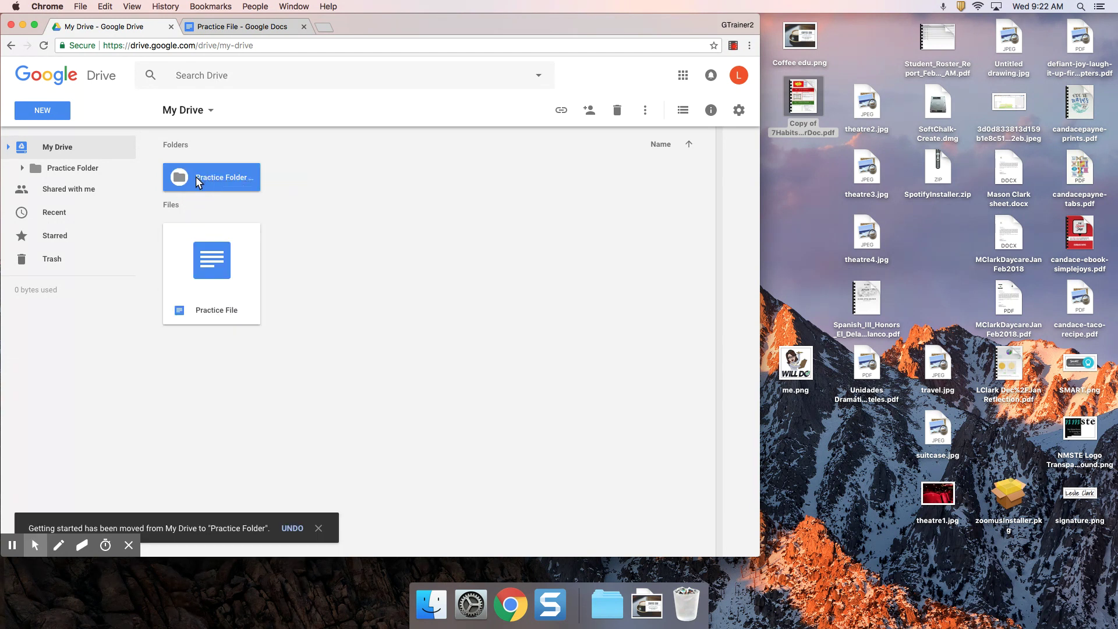
left_click(9, 149)
left_click(8, 147)
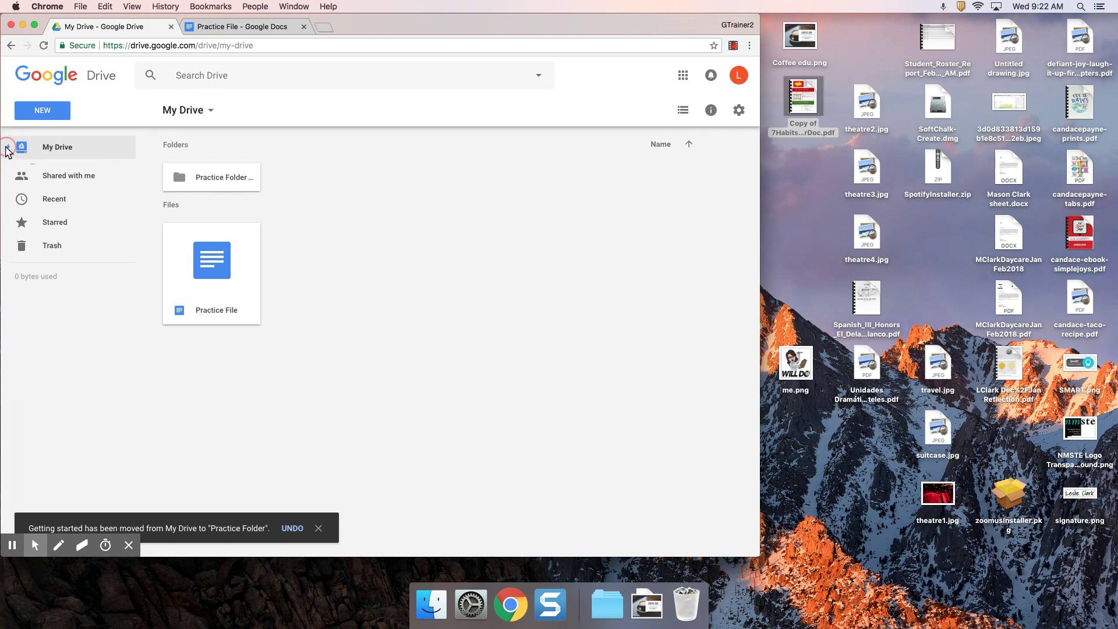
left_click(7, 147)
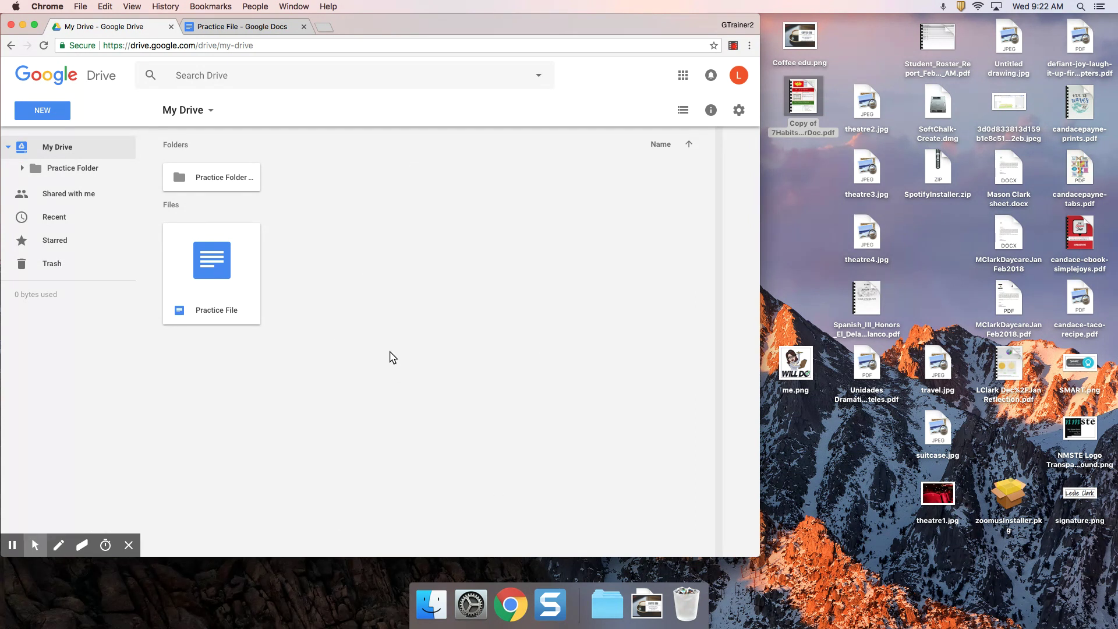
left_click_drag(215, 262, 59, 171)
- Open Practice Folder to view its files, go back to My Drive, and reopen the folder
left_click(214, 178)
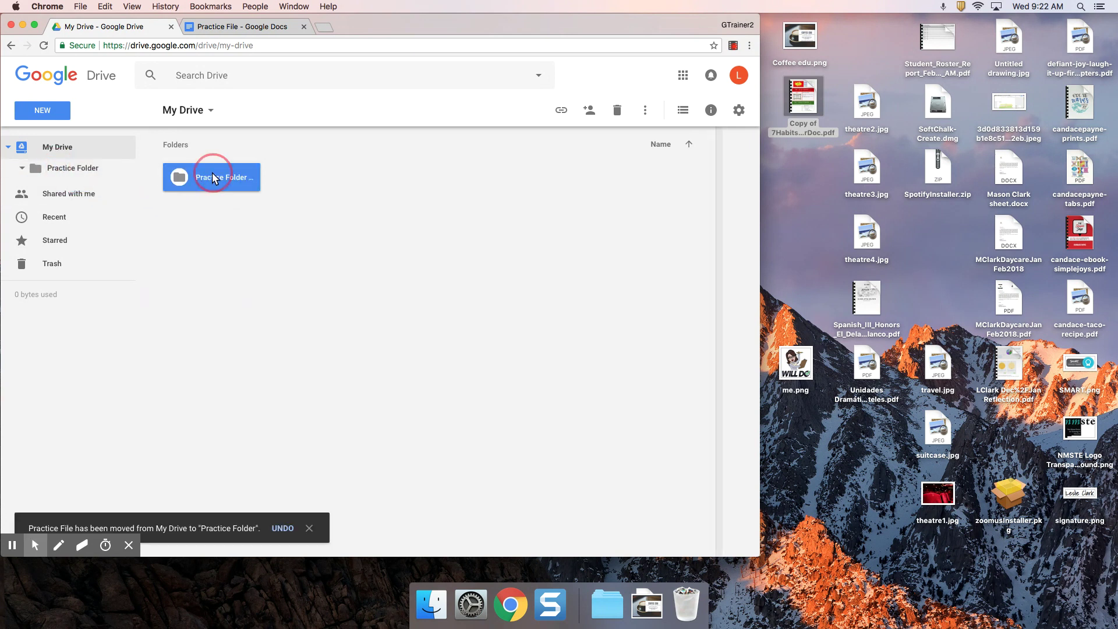
left_click(213, 178)
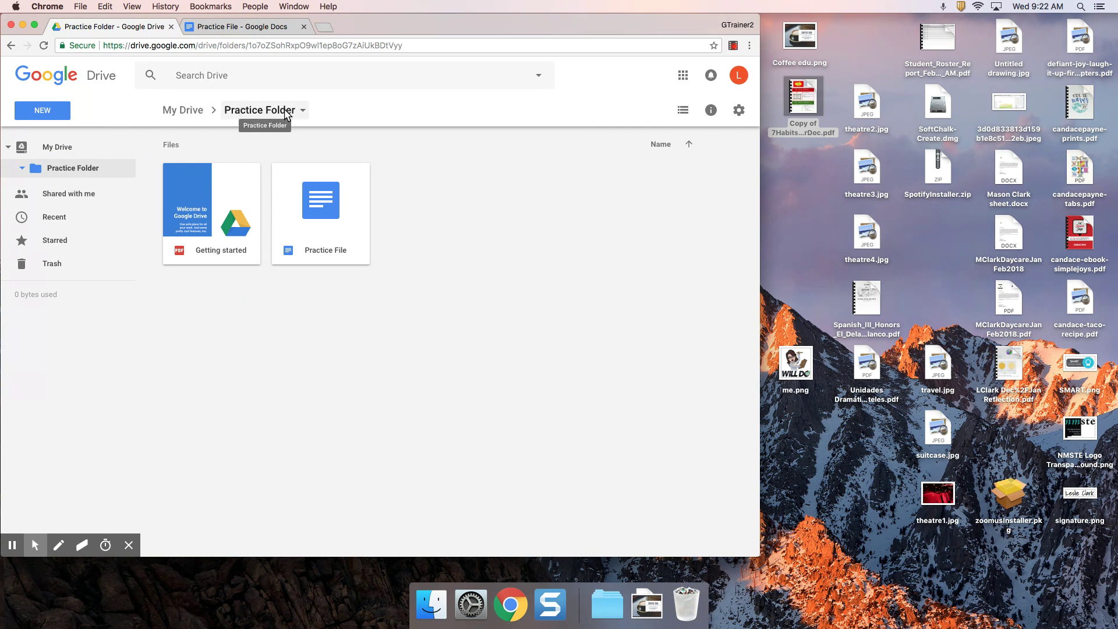
left_click(182, 110)
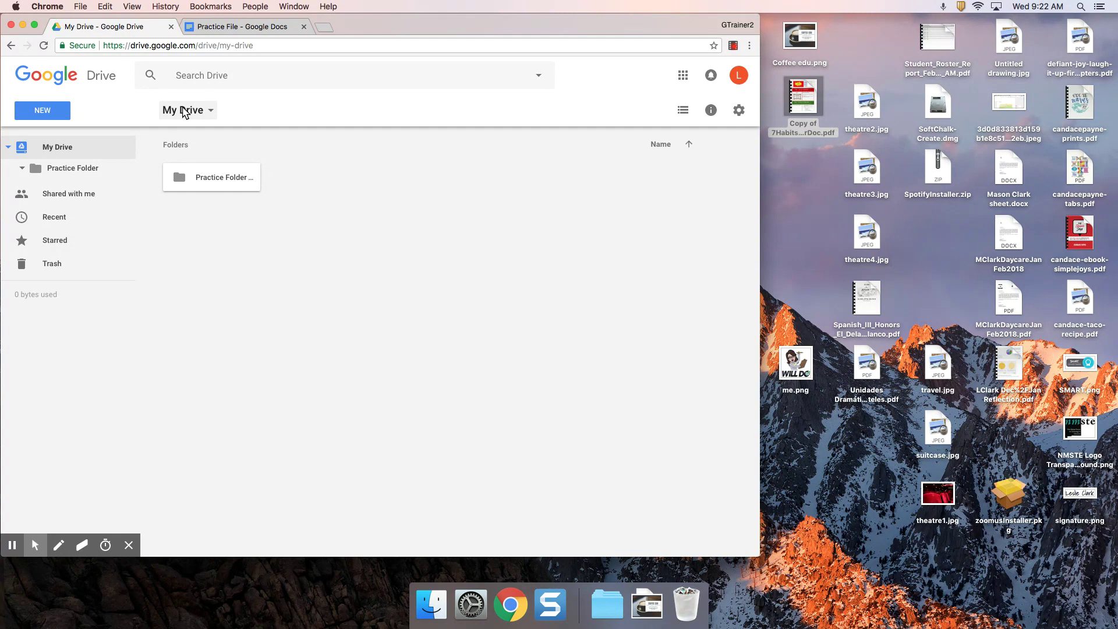
double_click(218, 183)
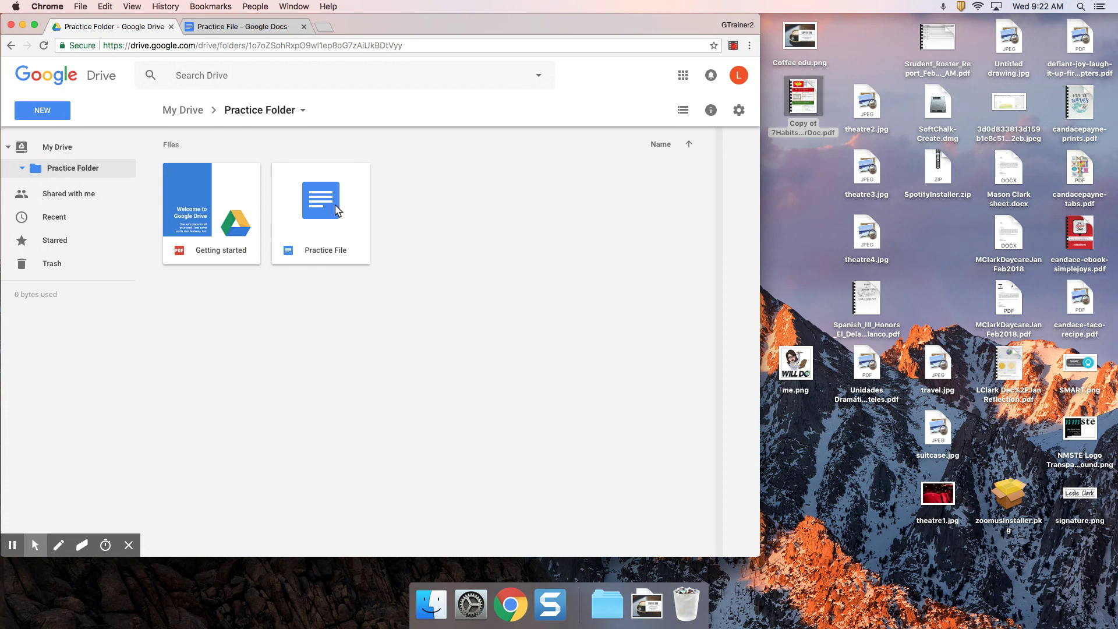
- Download the Practice File document from Practice Folder and open the downloaded Practice File.docx
left_click(335, 212)
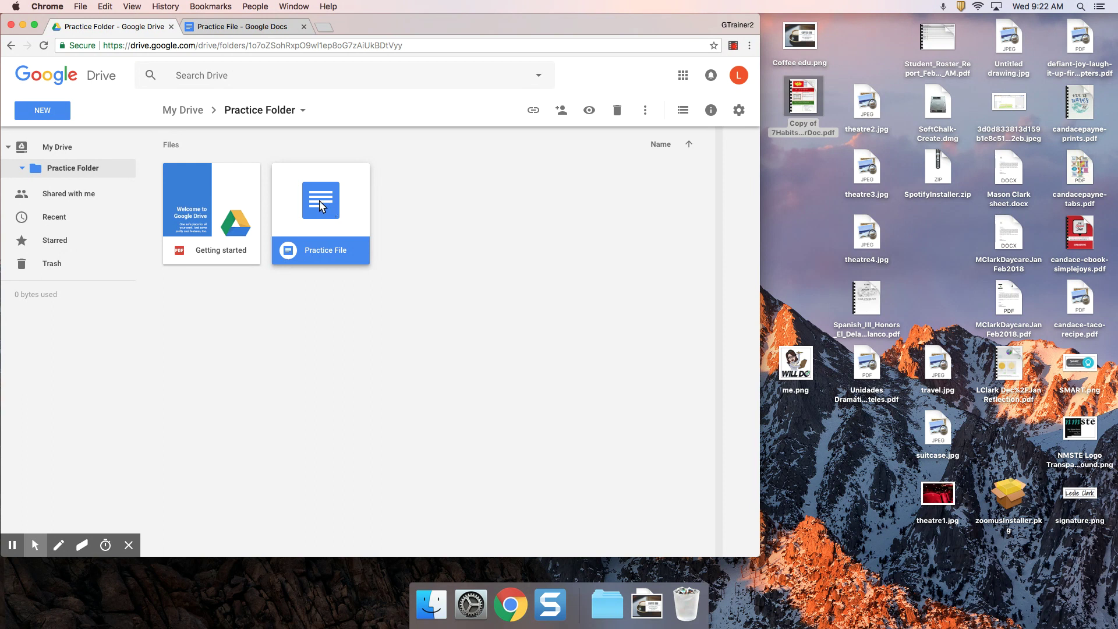
right_click(319, 202)
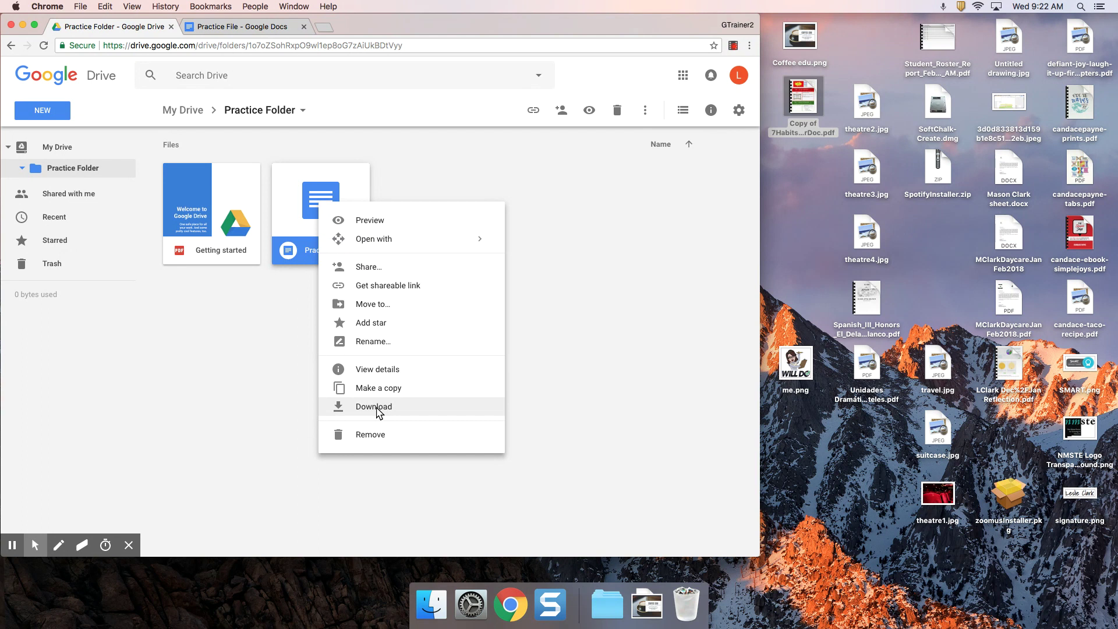
left_click(375, 407)
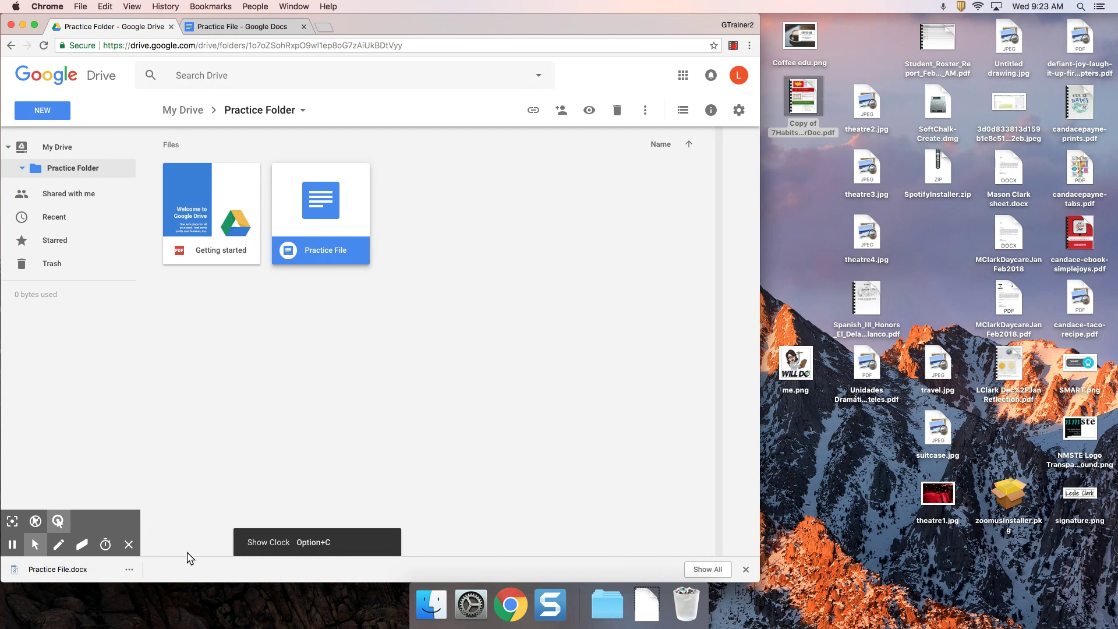
left_click(44, 569)
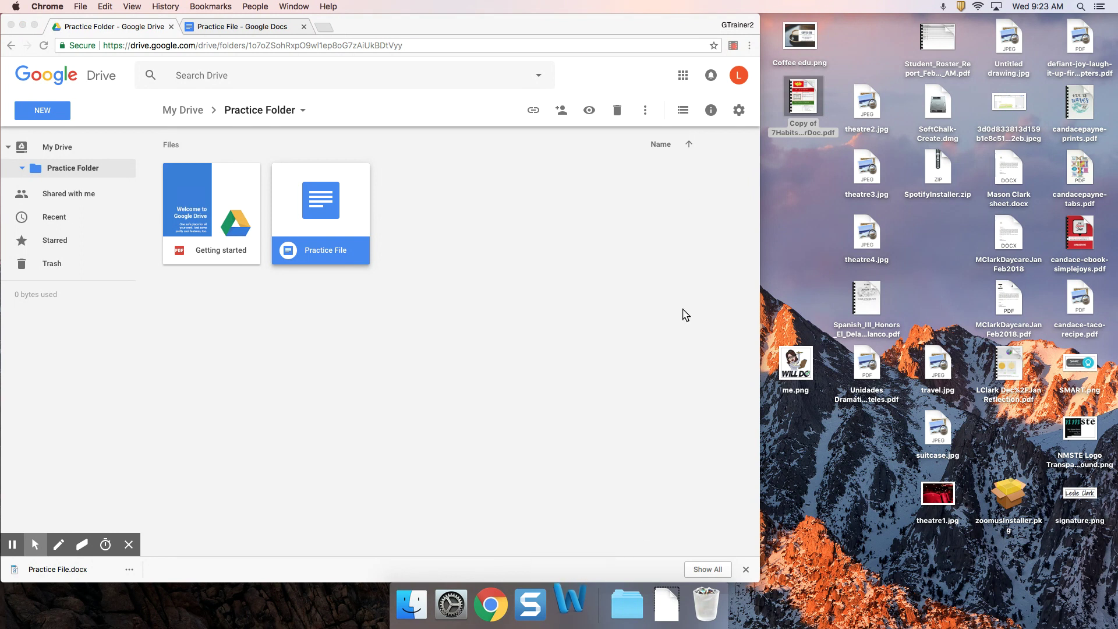
- Switch to Word to view the downloaded Practice File.docx and return to Google Drive in Chrome
left_click(733, 45)
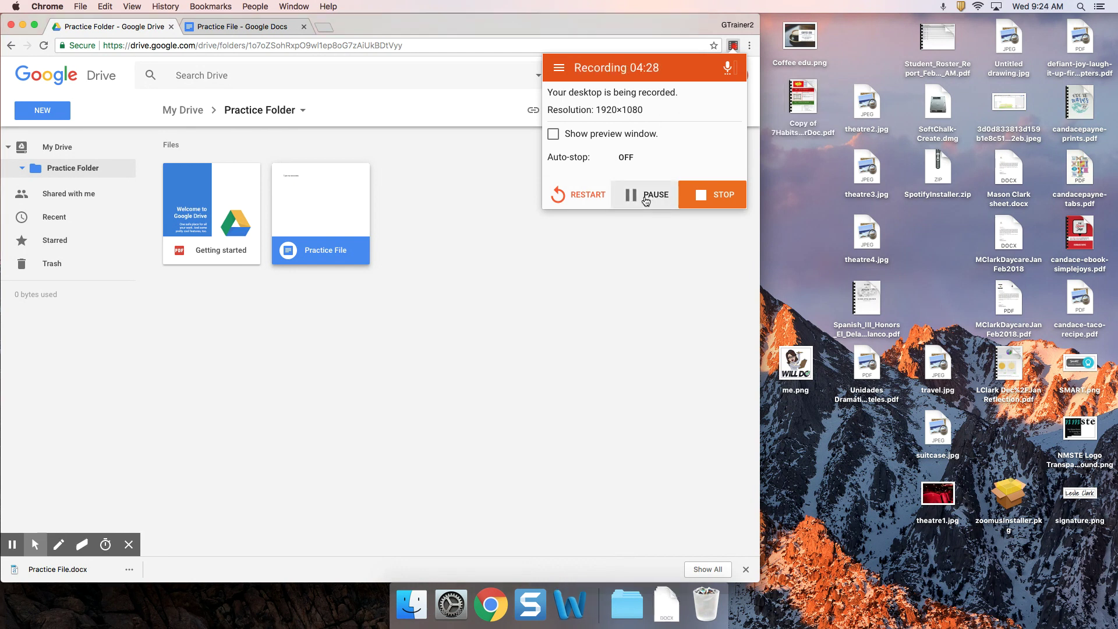
key("super+Tab")
key("super+shift+Tab")
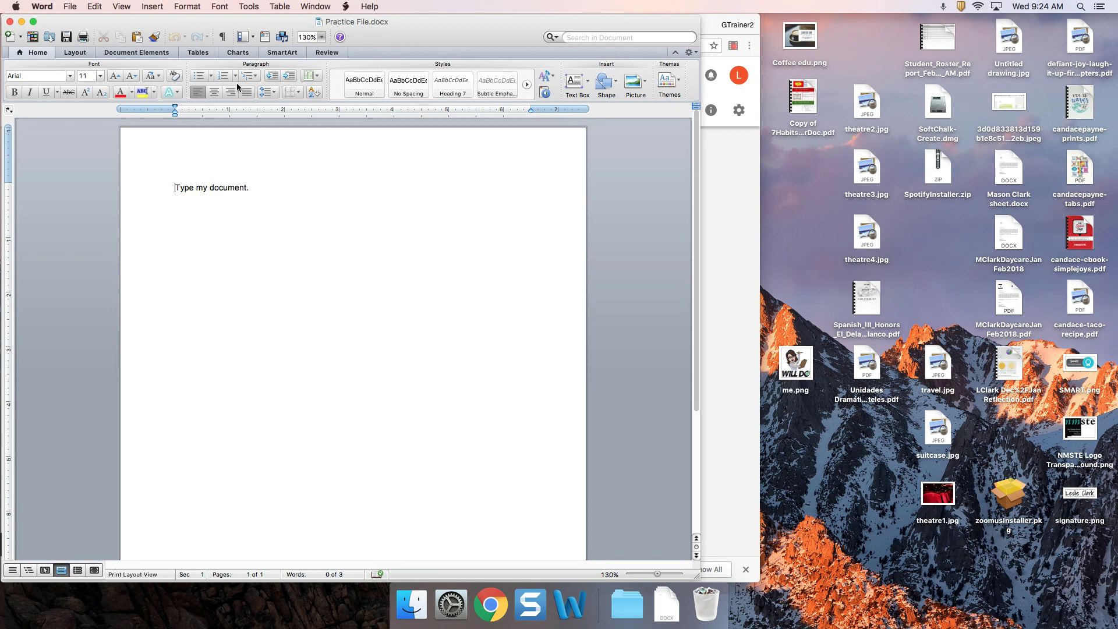
key("super+Tab")
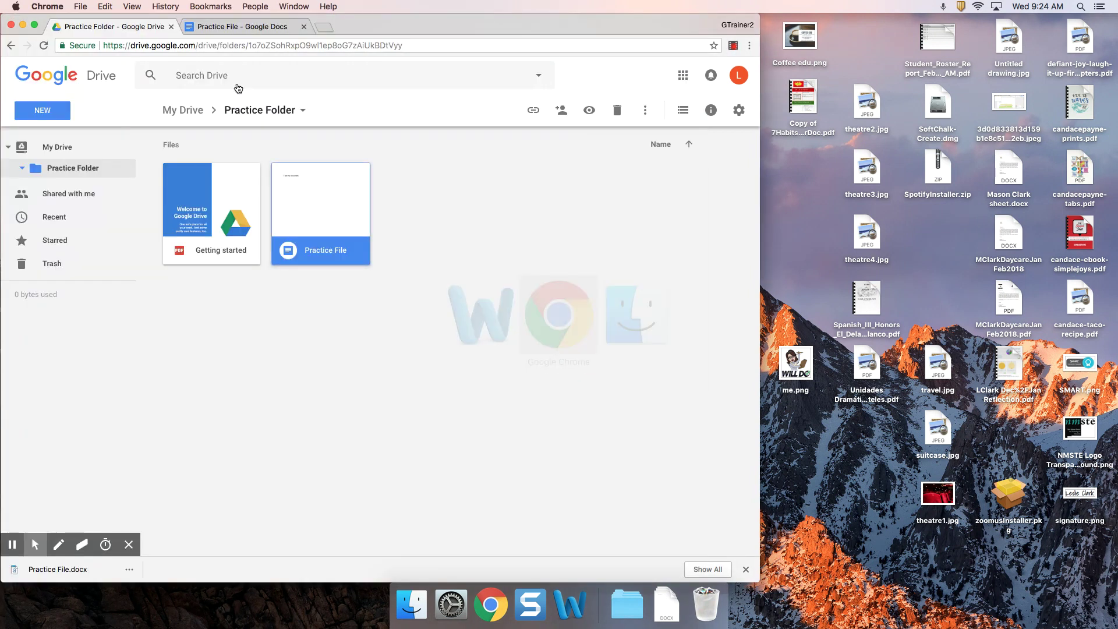
left_click(43, 110)
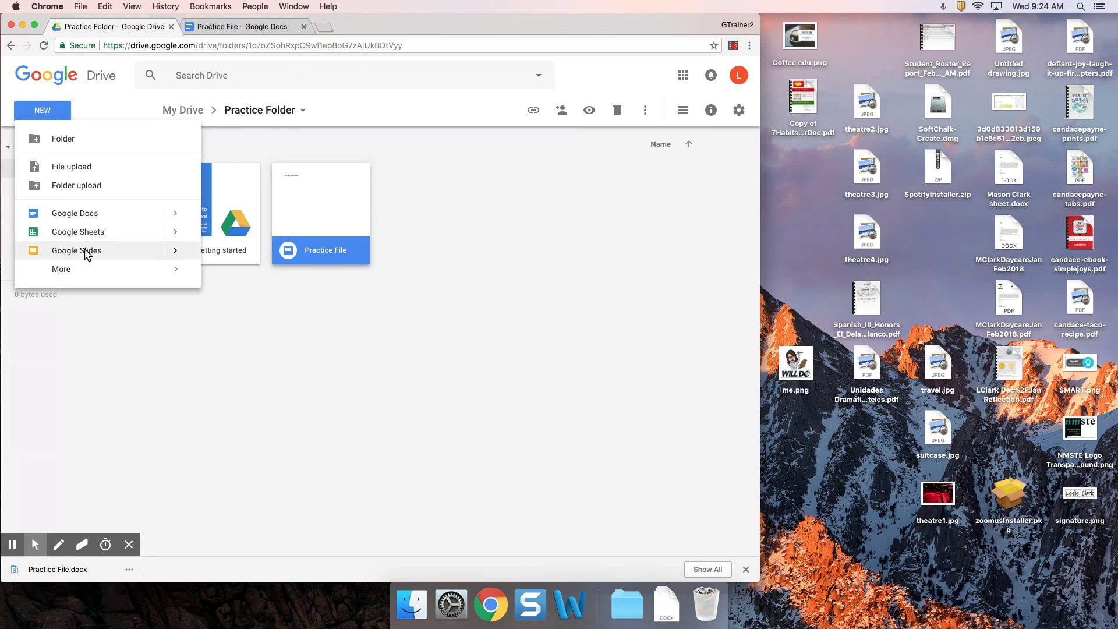
left_click(335, 352)
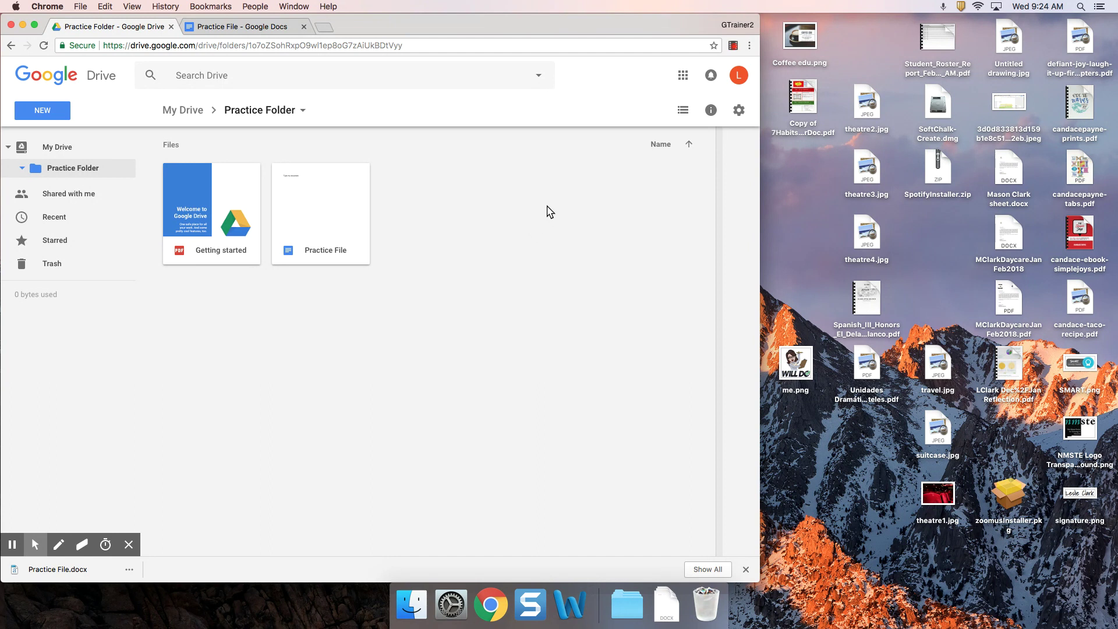
left_click(734, 46)
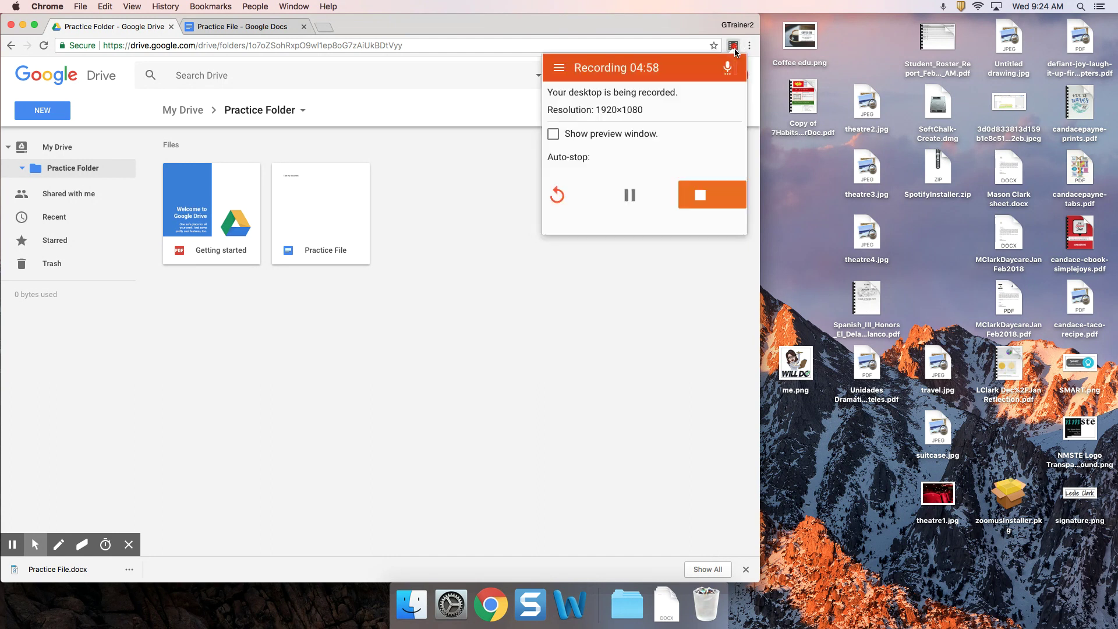